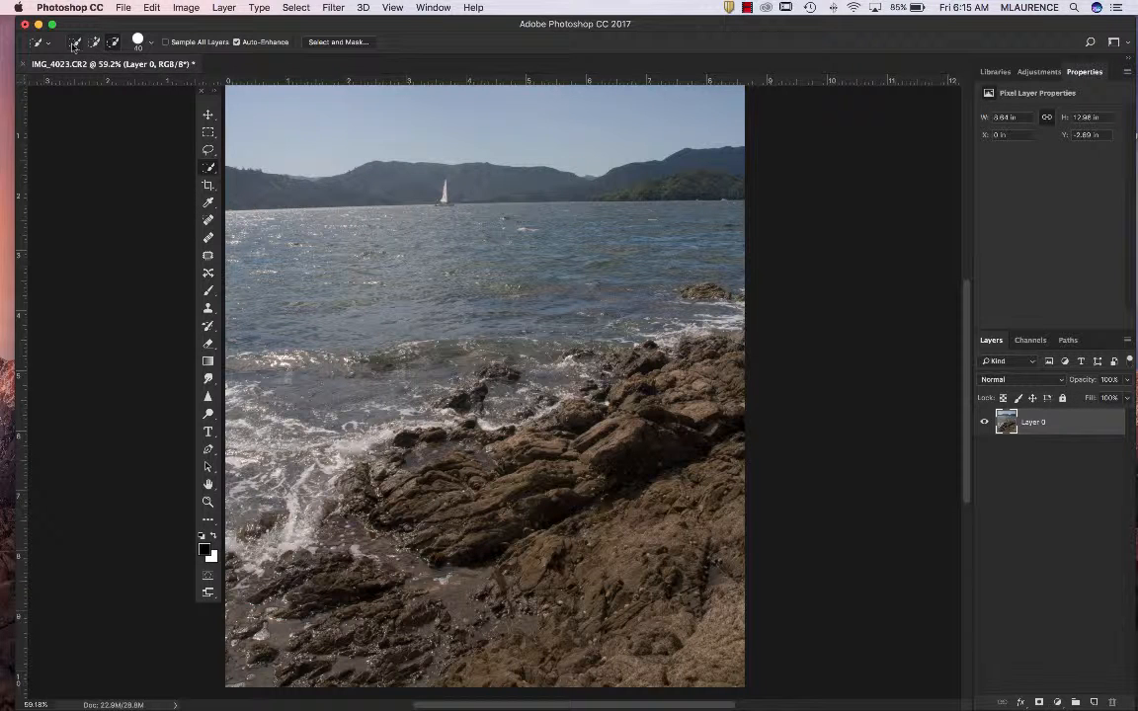
Select the foreground rocks and the distant hills with the Quick Selection tool in add mode, refining the selection edges
click(94, 44)
mouse_move(748, 358)
mouse_down()
mouse_move(604, 377)
mouse_move(569, 553)
mouse_move(451, 568)
mouse_move(344, 551)
mouse_move(260, 600)
mouse_up()
mouse_move(442, 468)
mouse_down()
mouse_move(343, 427)
mouse_move(291, 545)
mouse_move(401, 491)
mouse_move(434, 362)
mouse_up()
drag(746, 356, 668, 353)
mouse_move(652, 156)
mouse_down()
mouse_move(534, 170)
mouse_move(530, 184)
mouse_up()
drag(447, 180, 381, 176)
key(alt)
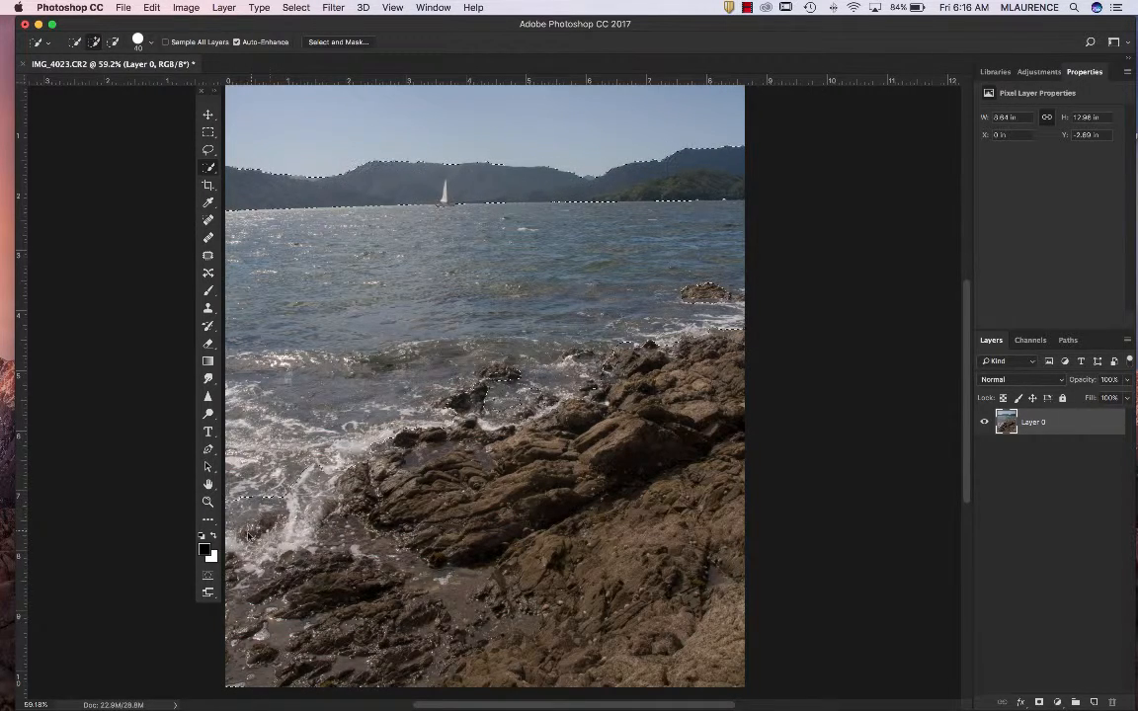
key(alt)
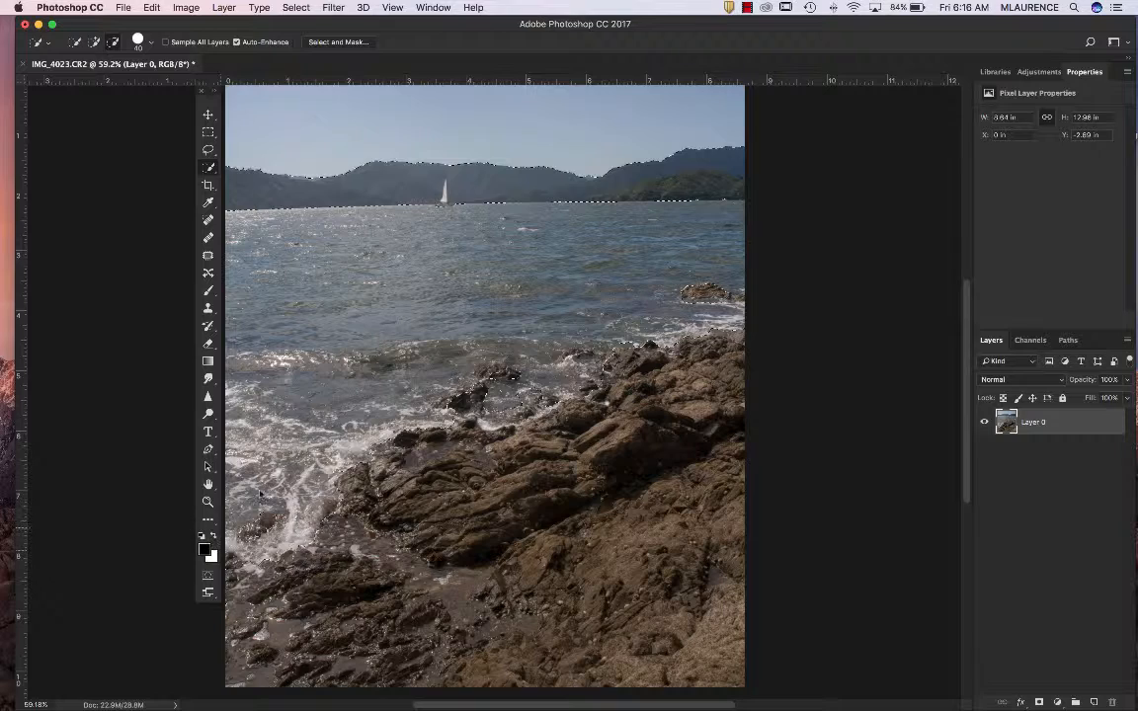
click(93, 43)
Add a Curves adjustment layer masked to the rocks and hills and raise its red midtones to input 125, output 142
click(1047, 73)
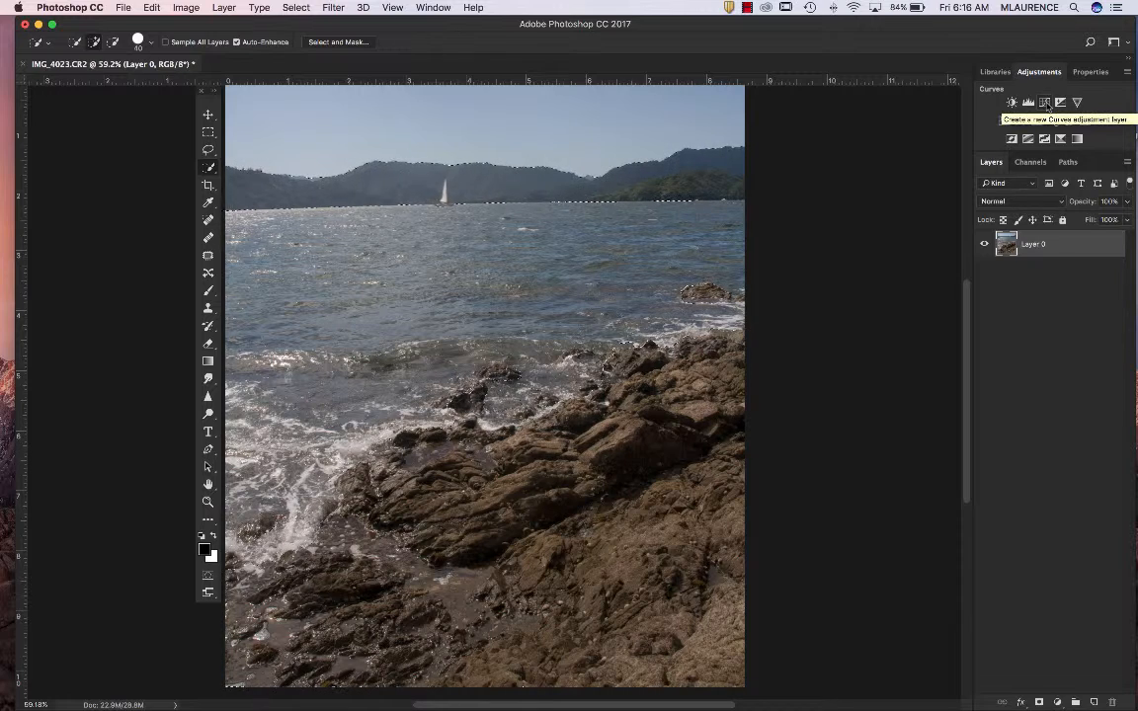
click(1046, 103)
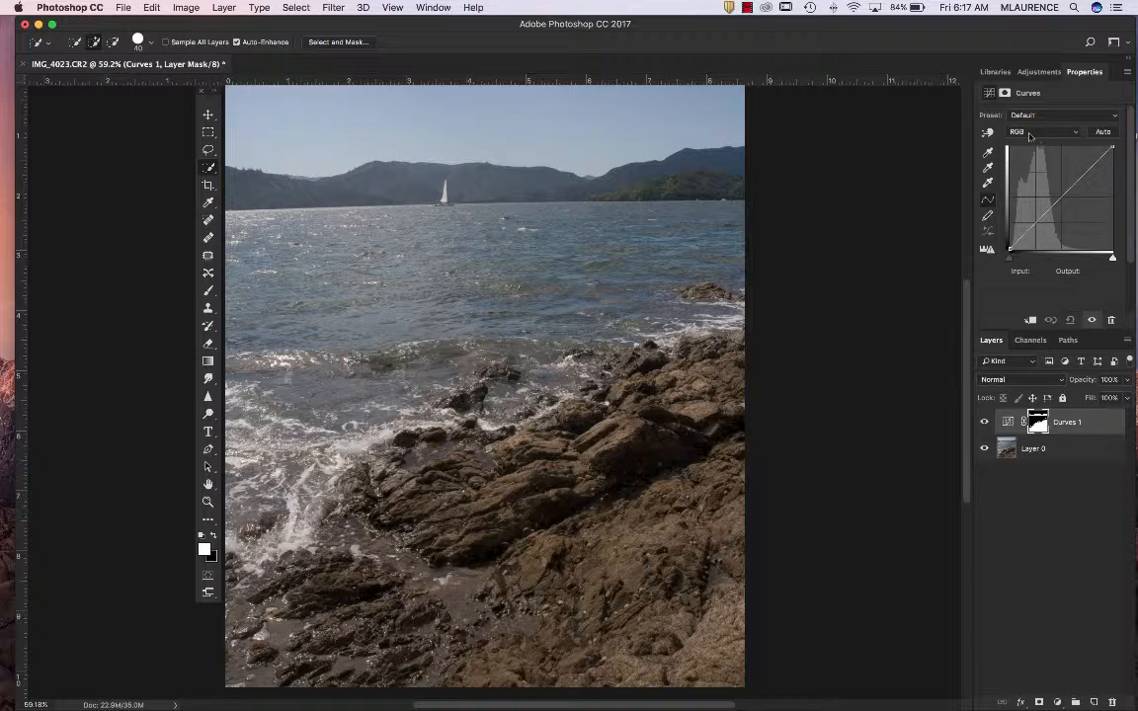
click(1029, 134)
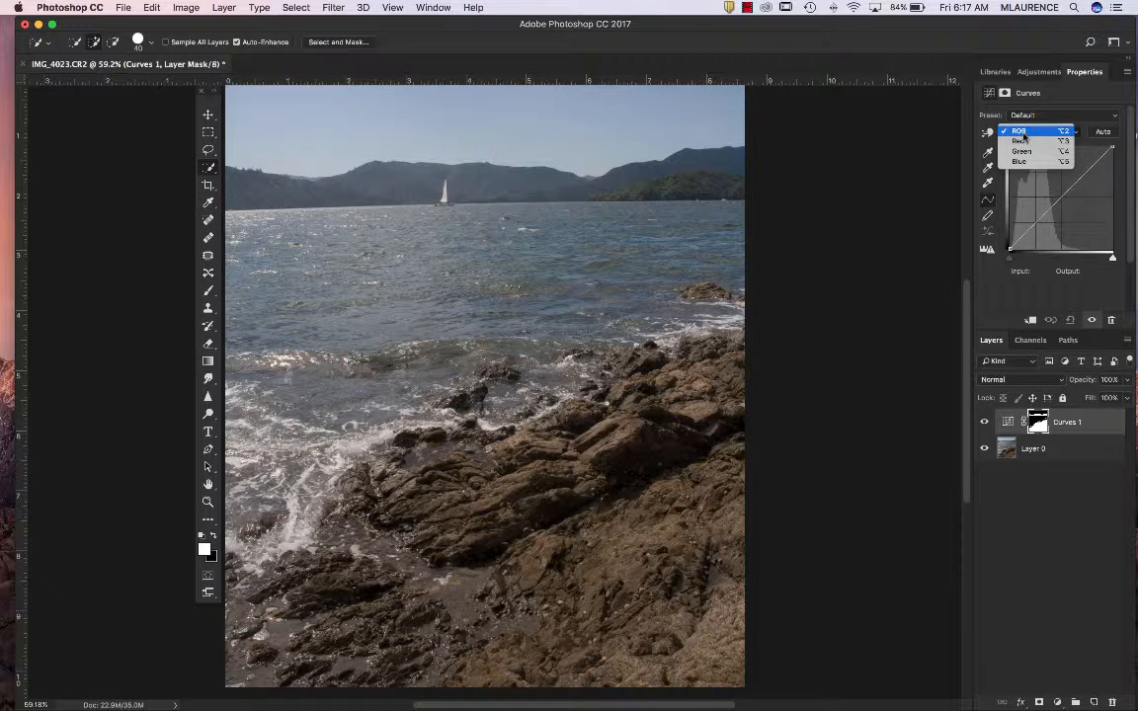
click(1019, 143)
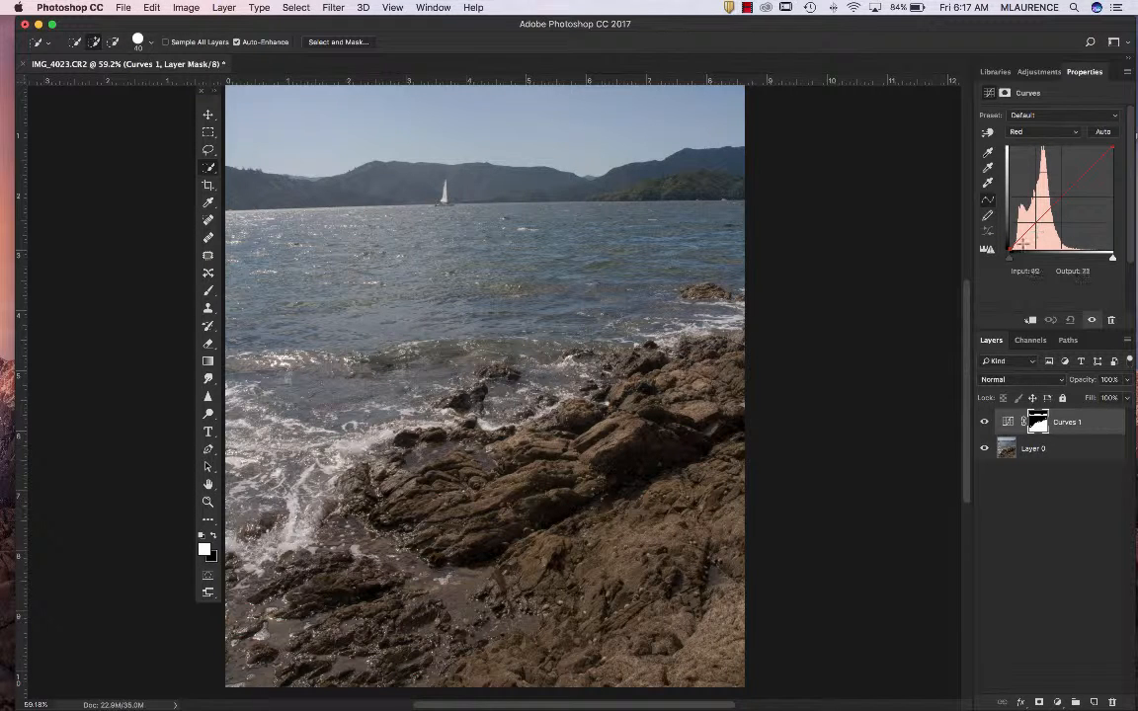
click(1062, 196)
mouse_move(1063, 195)
mouse_down()
mouse_move(1062, 183)
mouse_move(1062, 205)
mouse_move(1060, 191)
mouse_up()
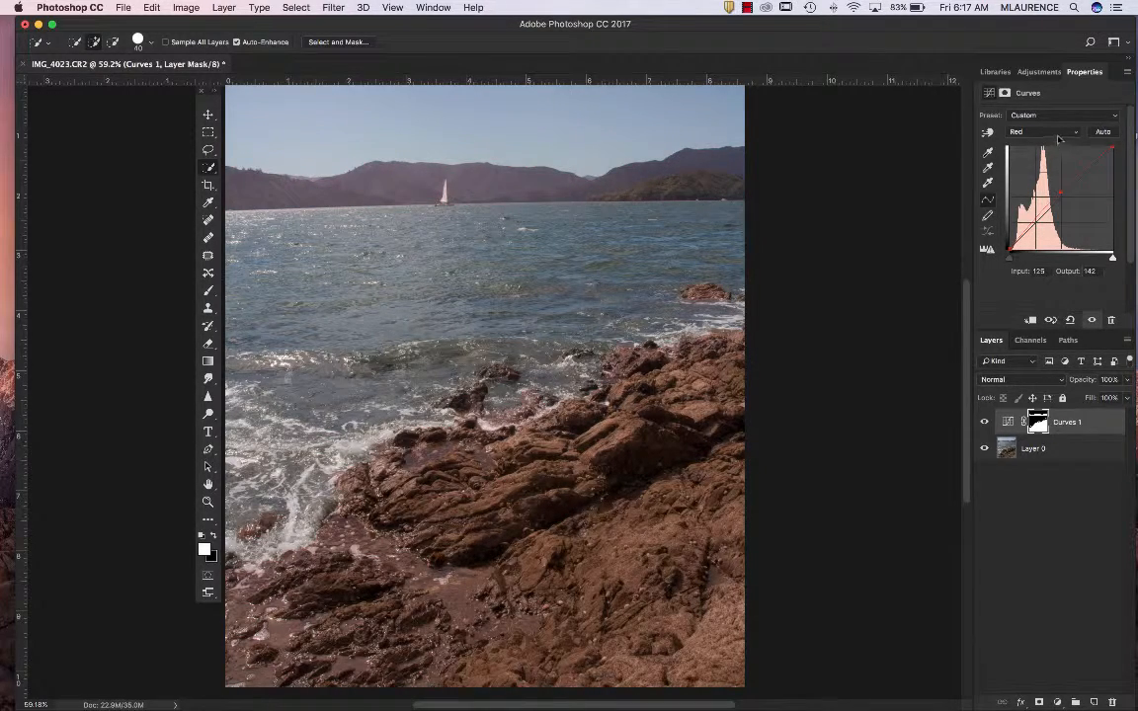
Lower the same Curves layer's blue midtones to input 122, output 109, and compare the image with and without it
click(1062, 133)
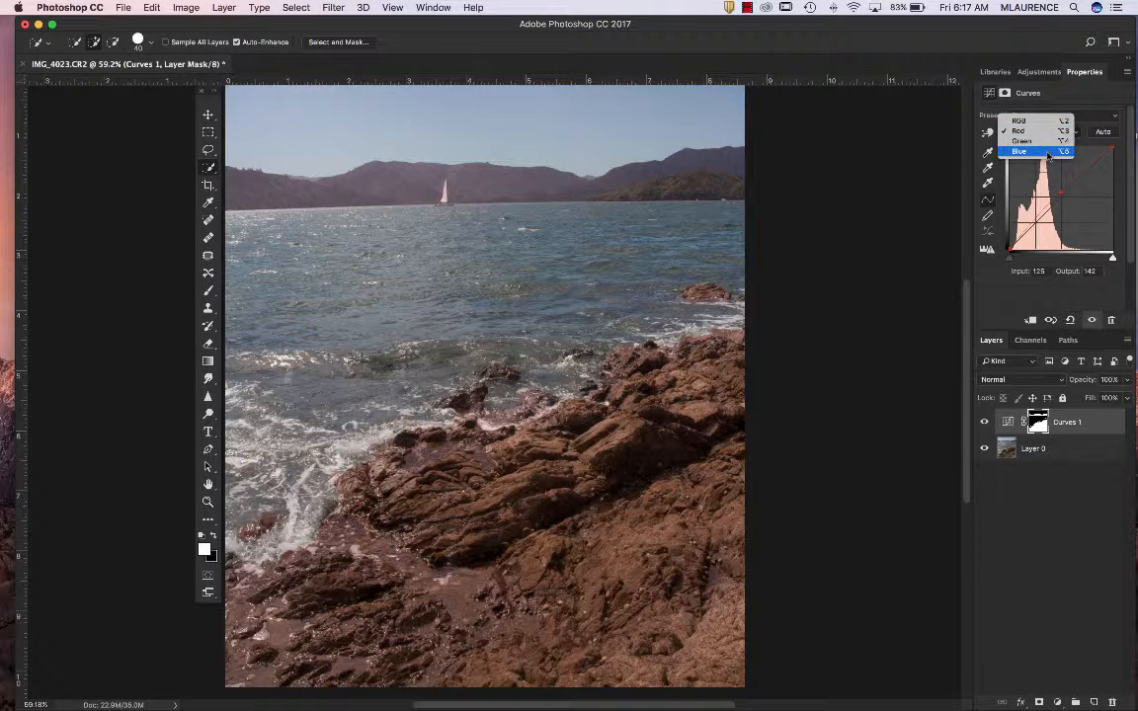
click(1052, 151)
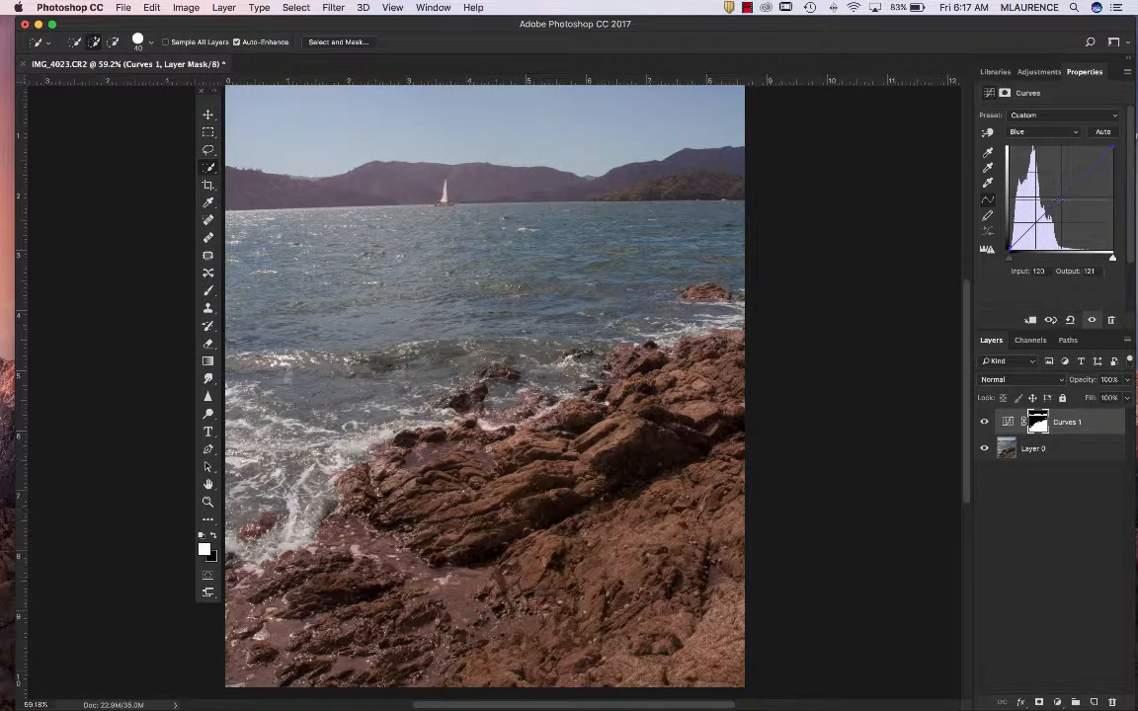
drag(1059, 201, 1059, 203)
click(985, 423)
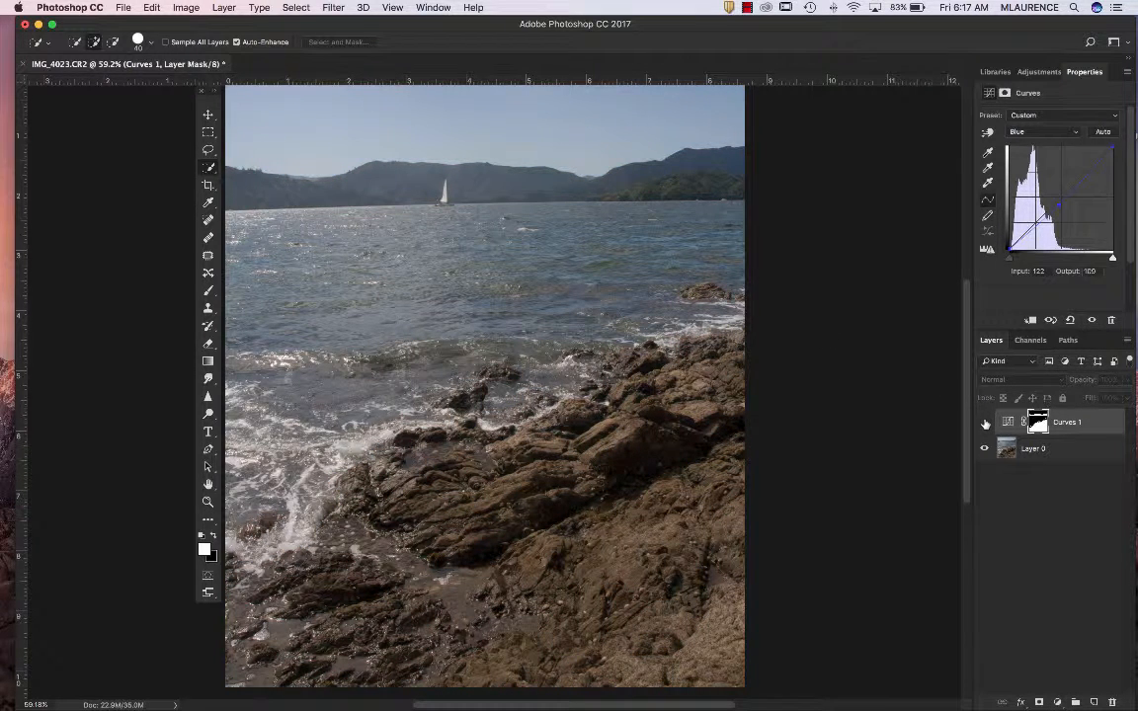
click(984, 423)
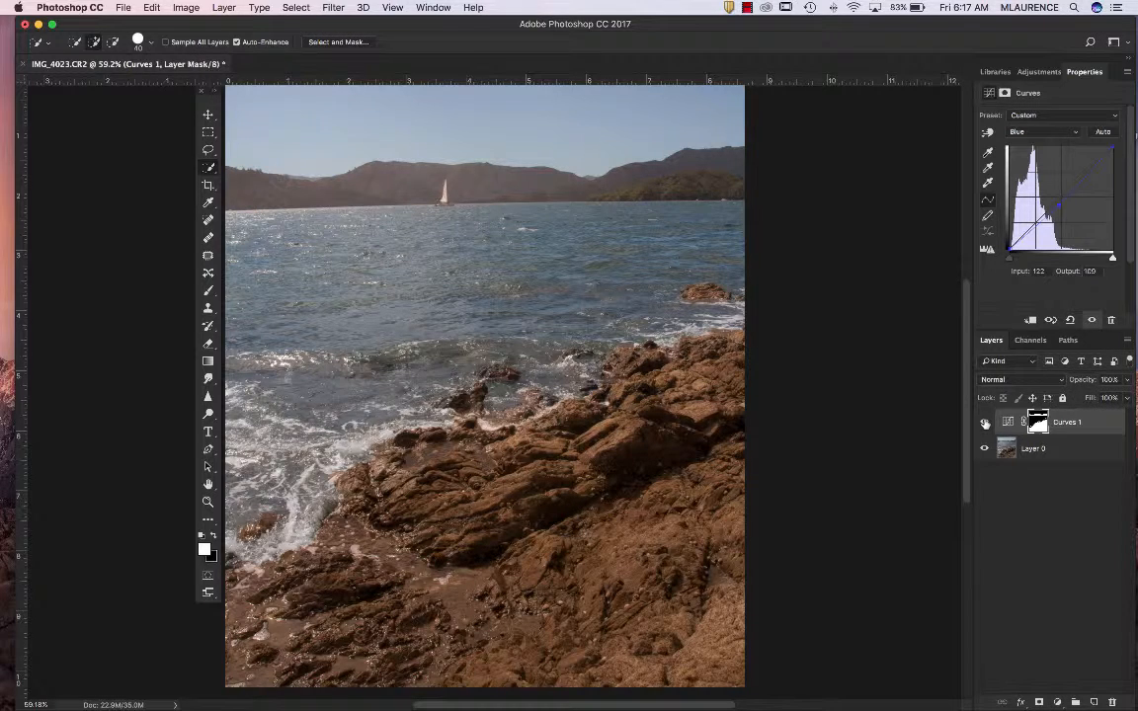
click(985, 423)
click(985, 423)
Reduce the opacity of the Curves 1 layer to 74% and check its effect by toggling its visibility
drag(1086, 383, 1074, 386)
click(984, 422)
click(984, 421)
click(984, 422)
Select the entire band of distant hills and add a second Curves adjustment layer masked to it
drag(229, 174, 385, 195)
mouse_move(454, 182)
mouse_down()
mouse_move(621, 170)
mouse_move(766, 183)
mouse_up()
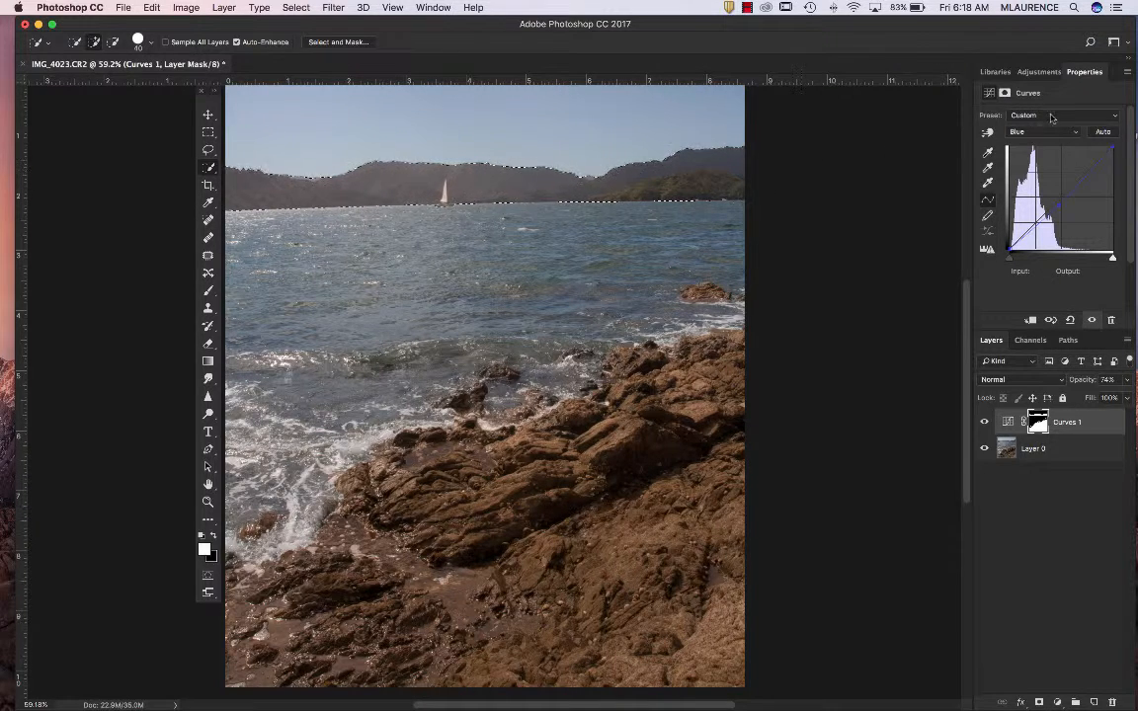
click(1039, 71)
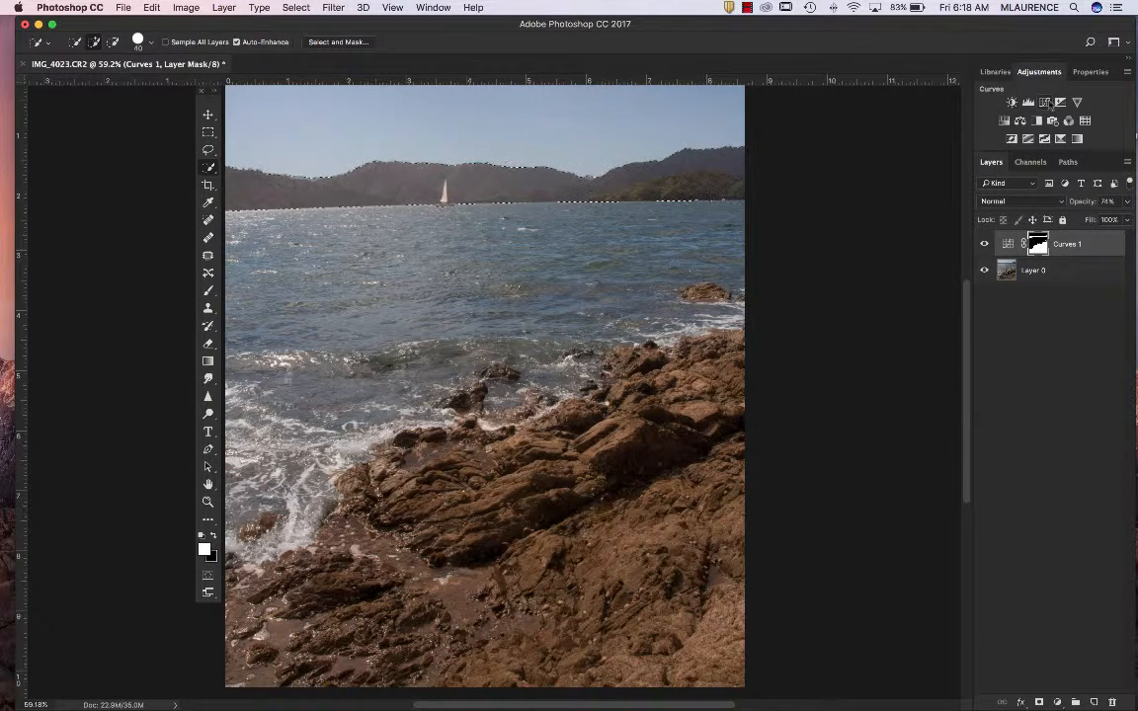
click(1044, 101)
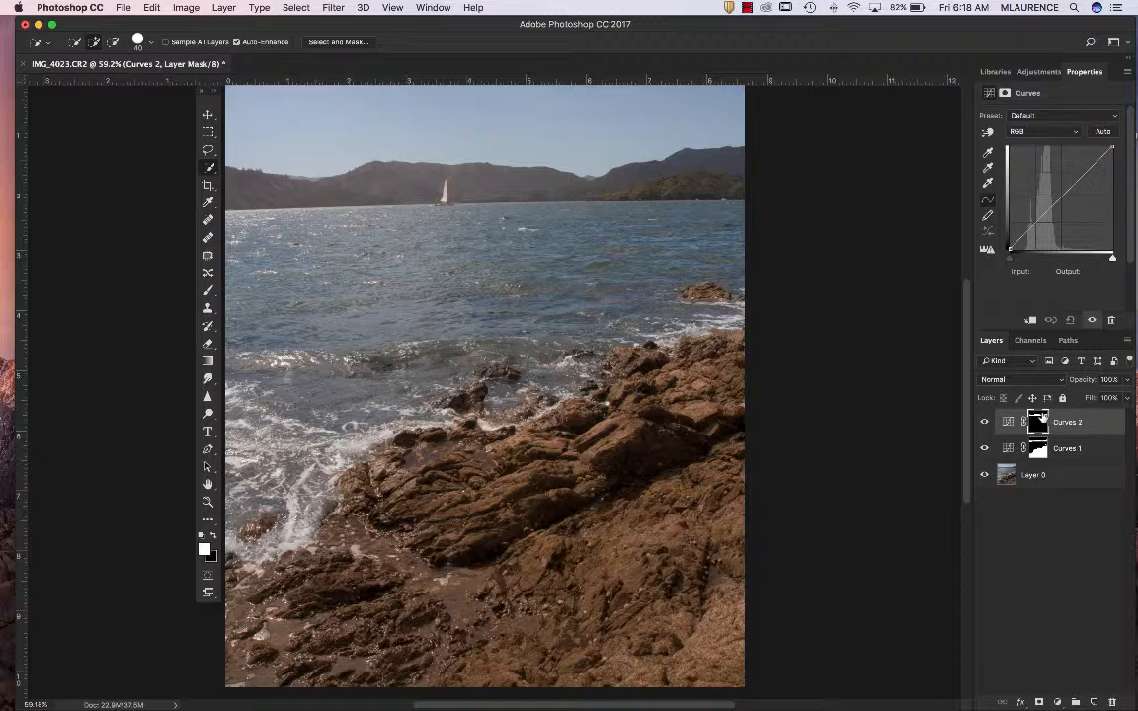
Darken the hills with the Curves on-image adjustment, pulling their tone to input 84, output 64
key(super+BackSpace)
click(987, 134)
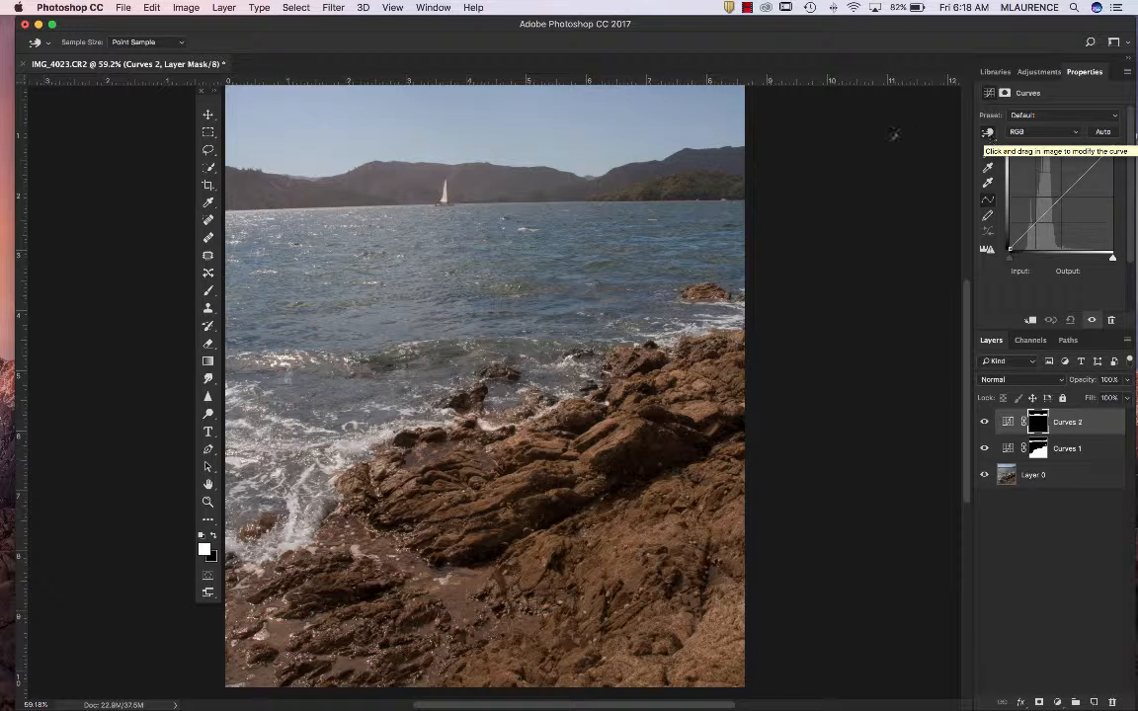
click(527, 175)
drag(527, 175, 528, 188)
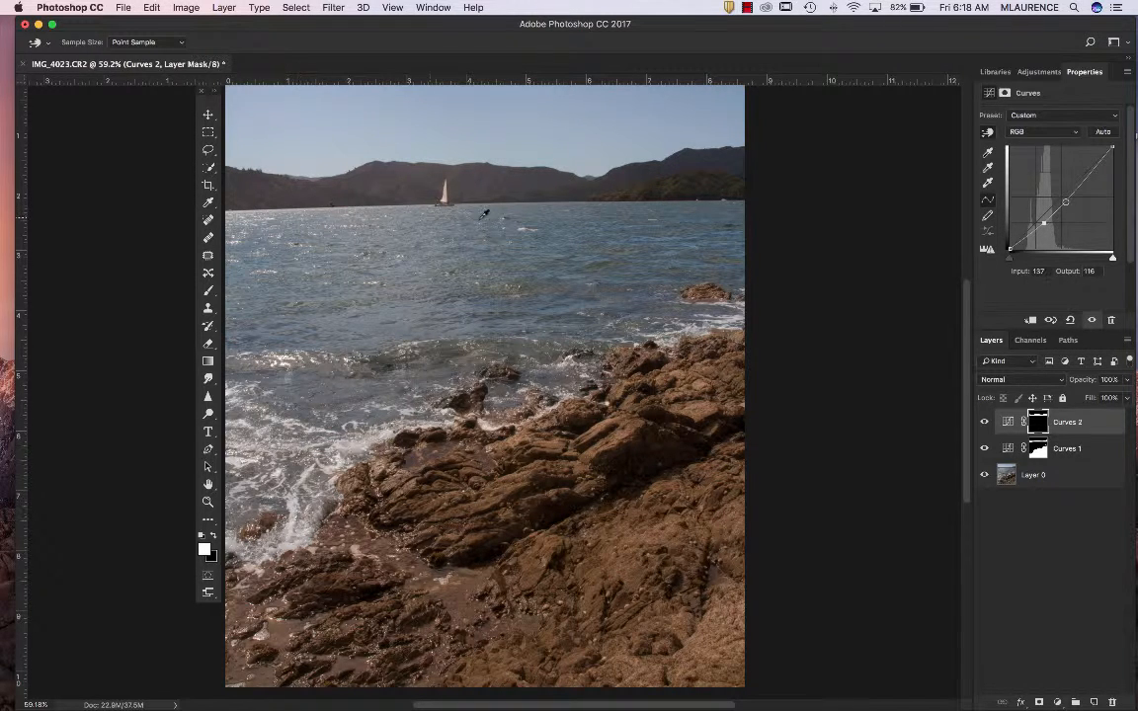
Feather the hills' Curves mask by 4.0 px and compare the image with and without that adjustment
click(1005, 92)
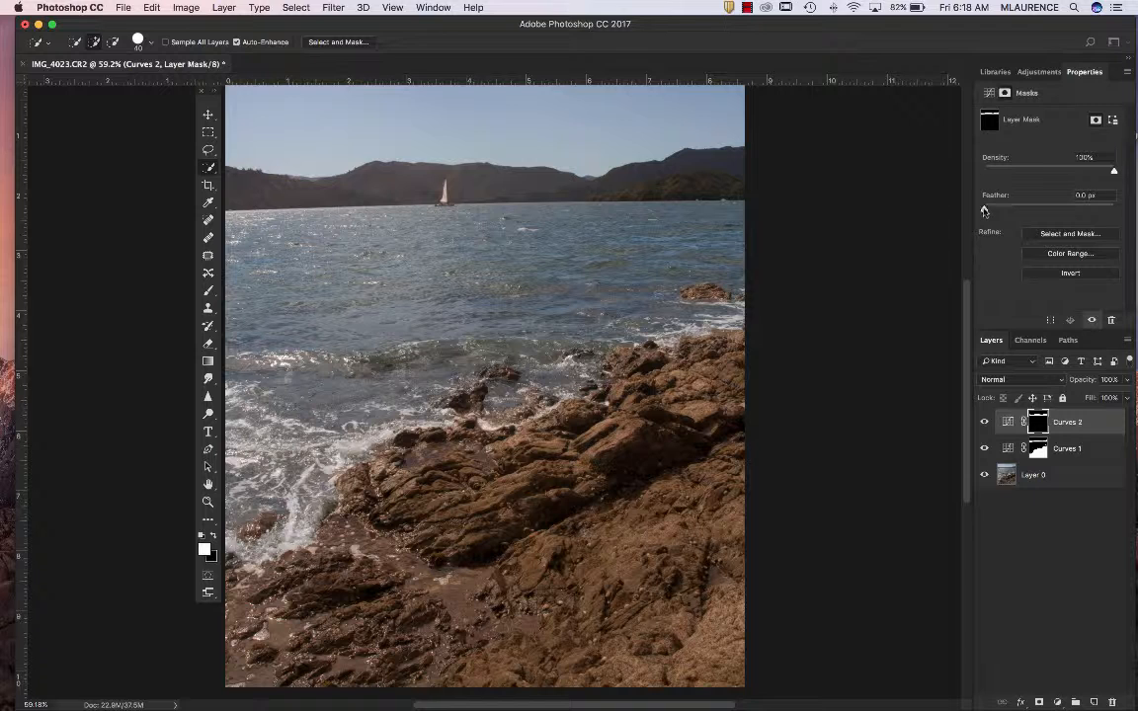
drag(985, 211, 1011, 212)
click(985, 422)
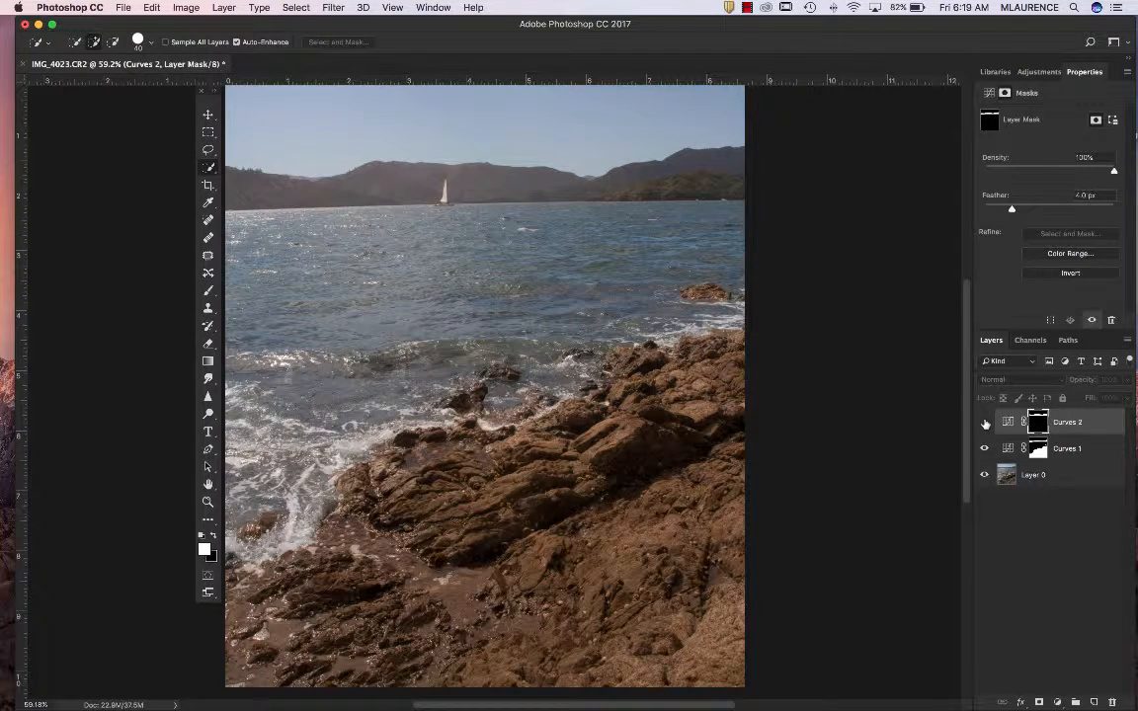
click(985, 423)
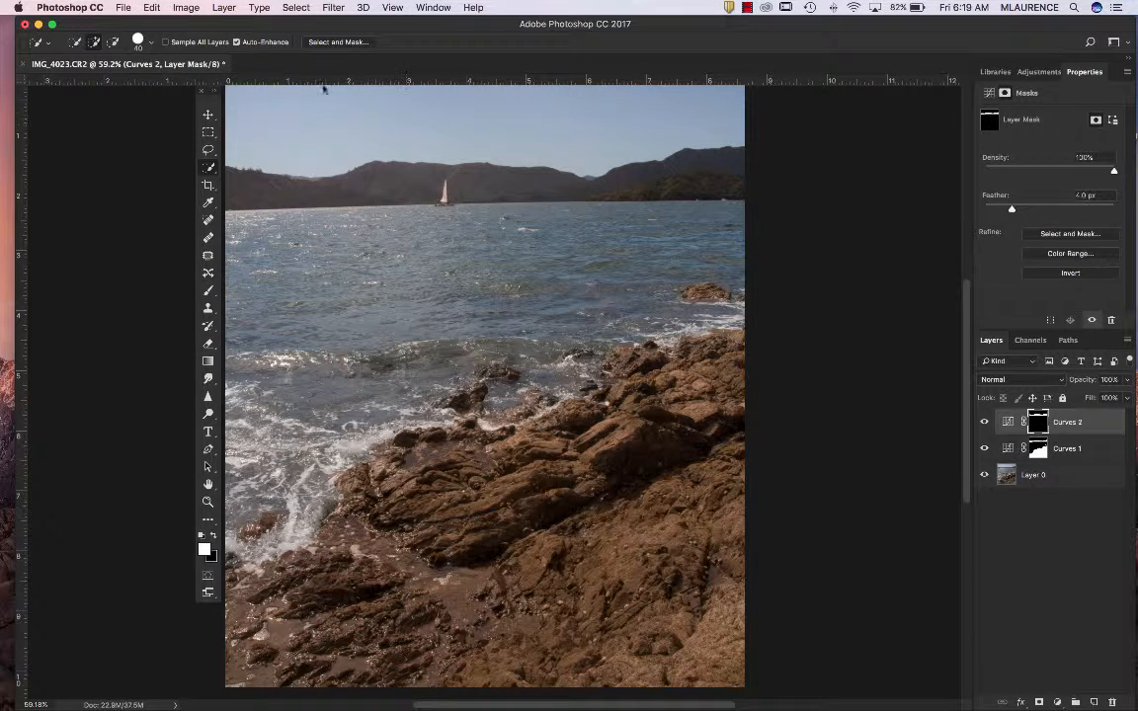
Select the whole canvas and contract the selection by 125 pixels, applying the effect at canvas bounds
click(295, 8)
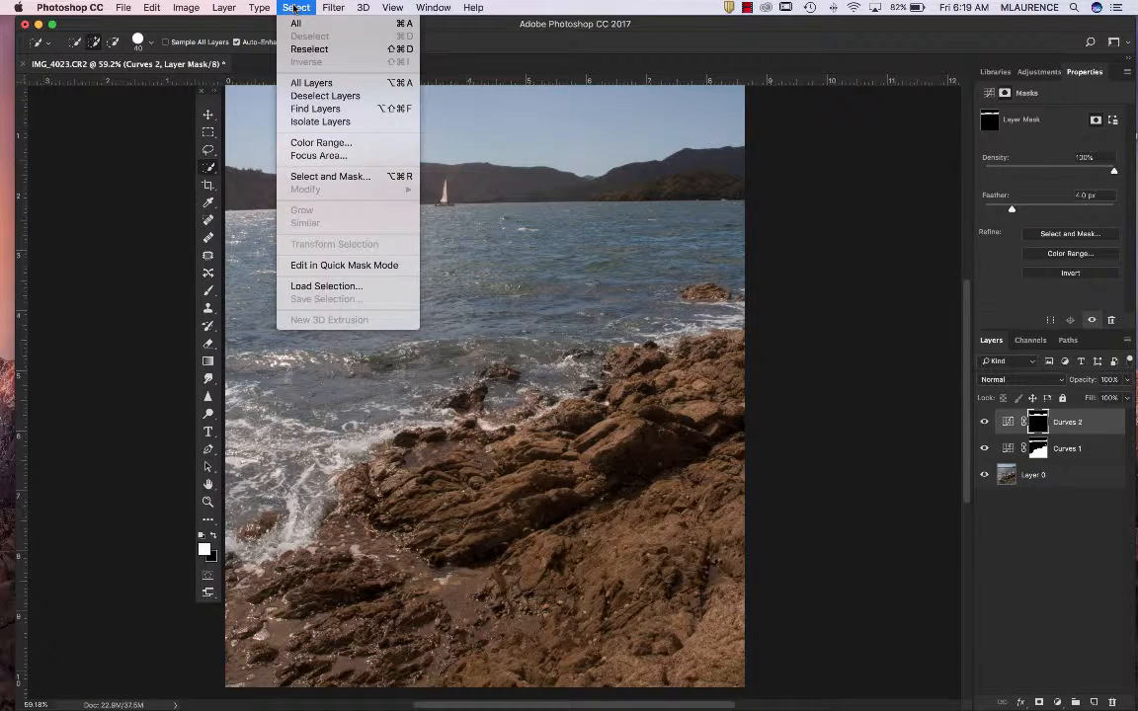
click(293, 24)
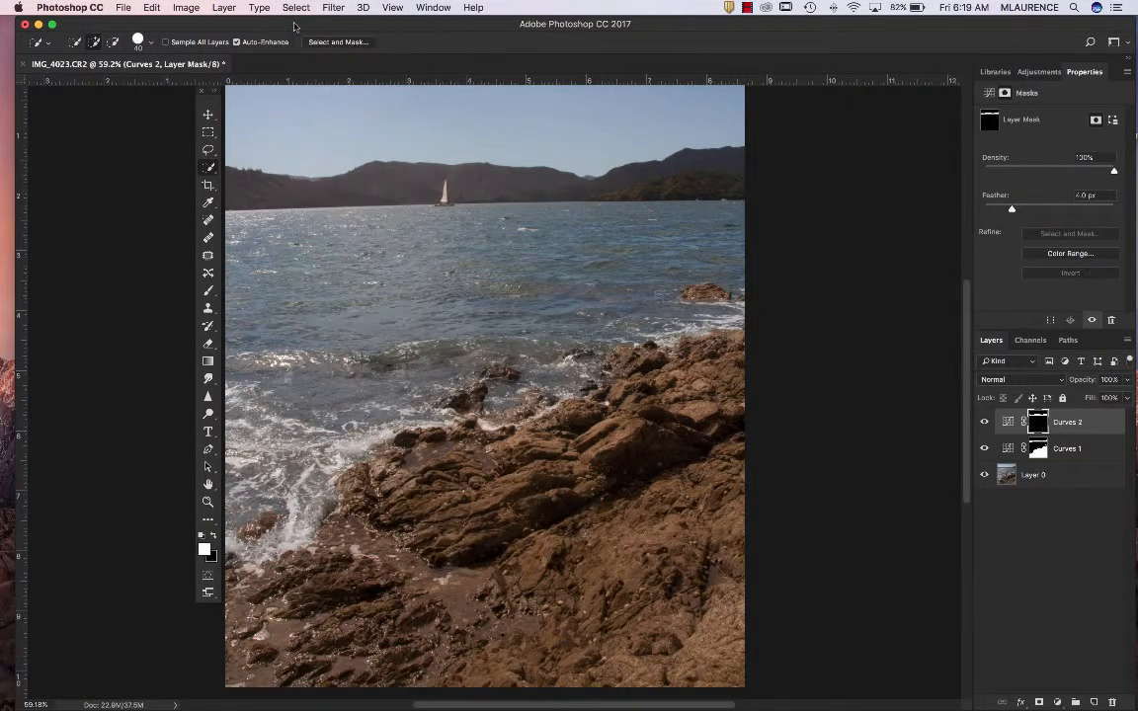
click(298, 8)
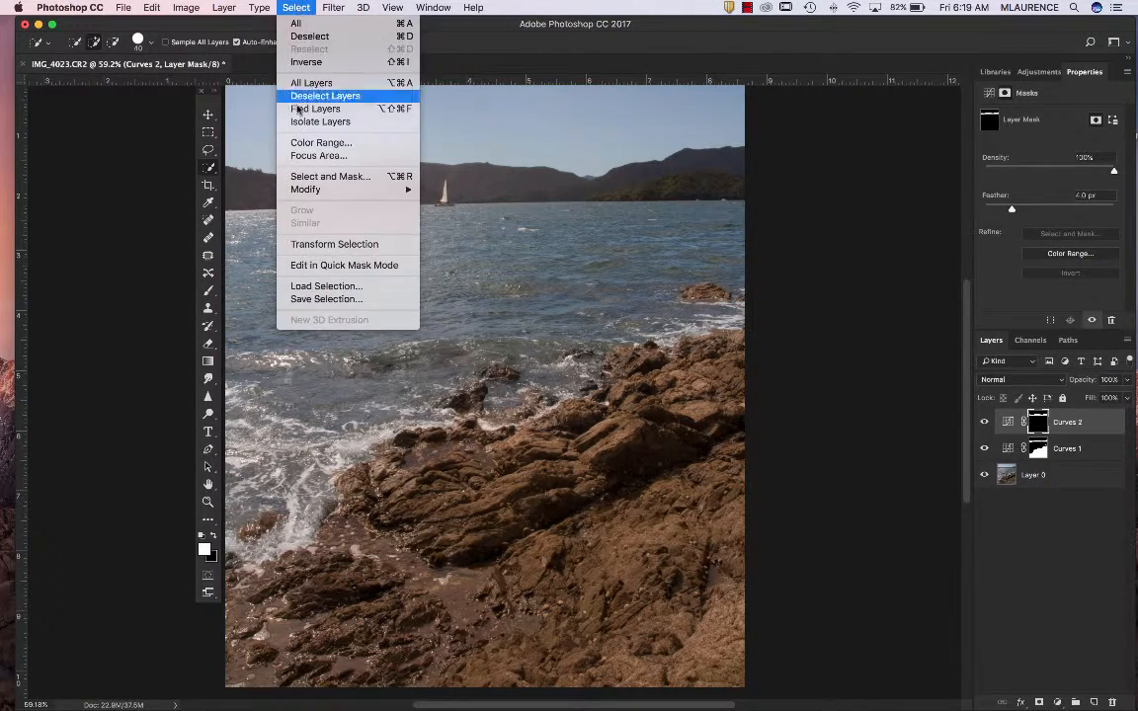
mouse_move(307, 193)
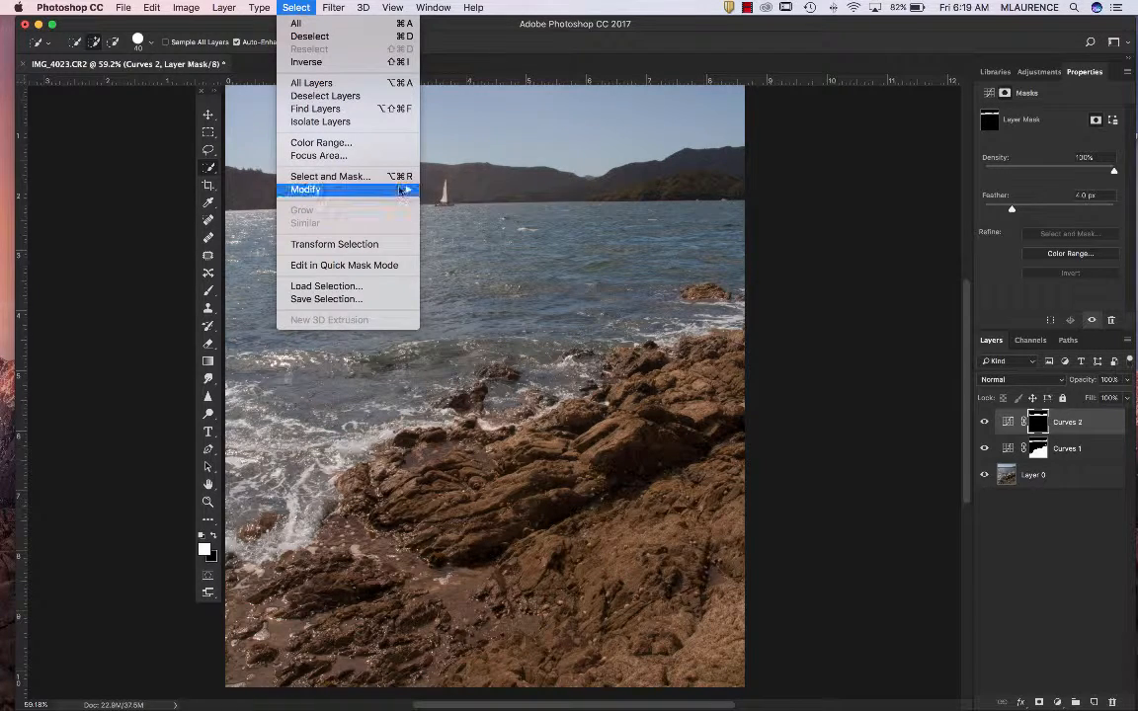
click(455, 228)
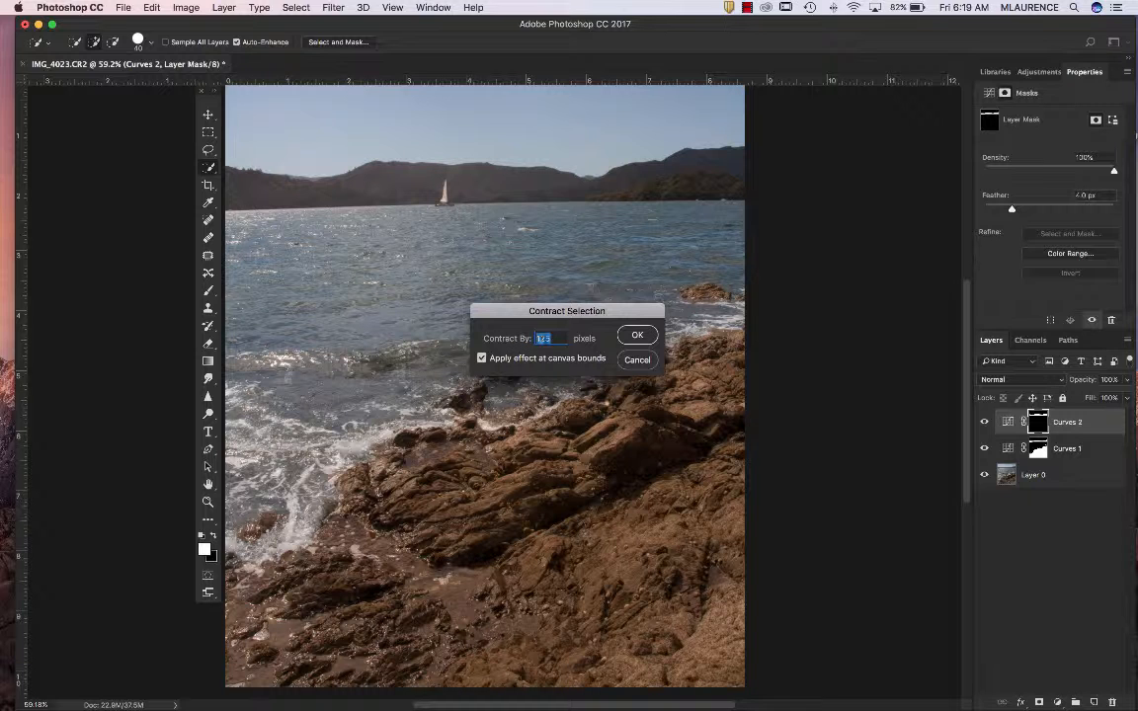
click(638, 335)
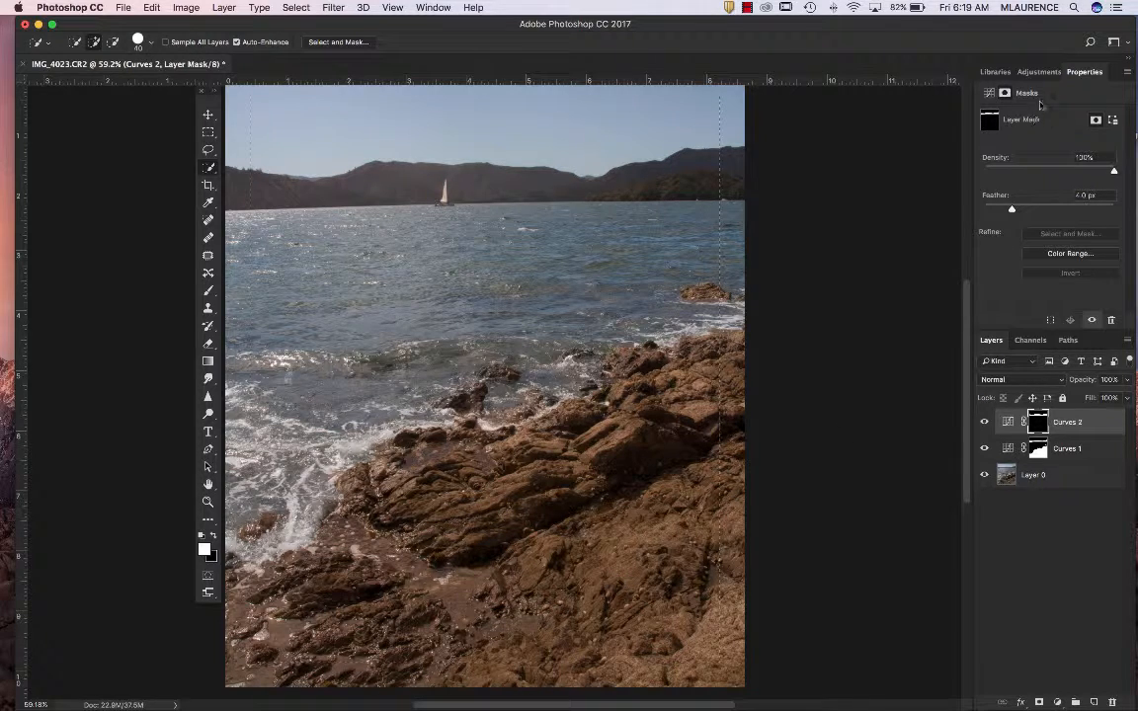
Add a third Curves adjustment layer from the inset selection and darken its tones to input 96, output 59
click(1037, 72)
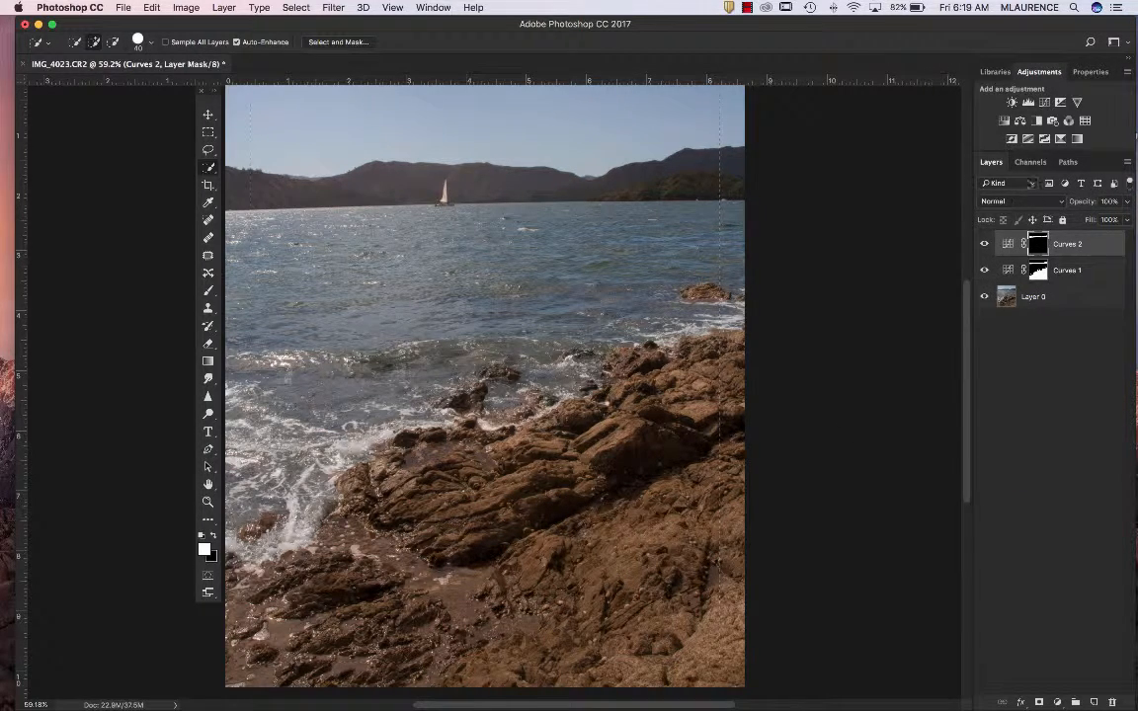
click(1044, 102)
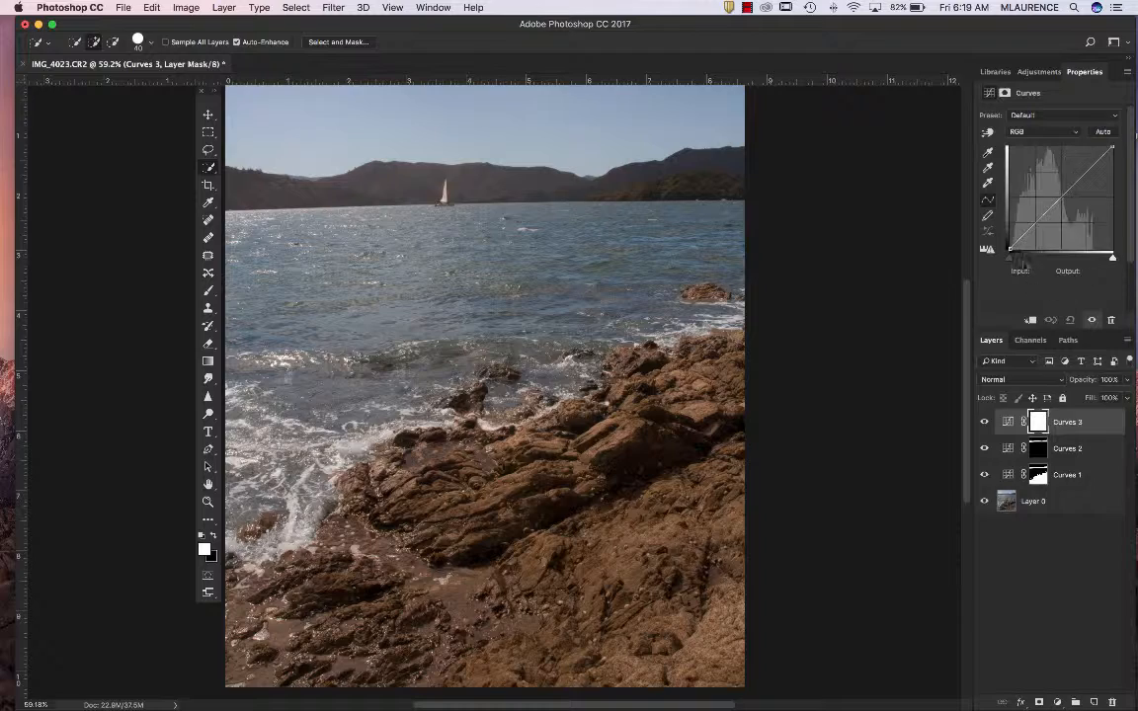
click(987, 131)
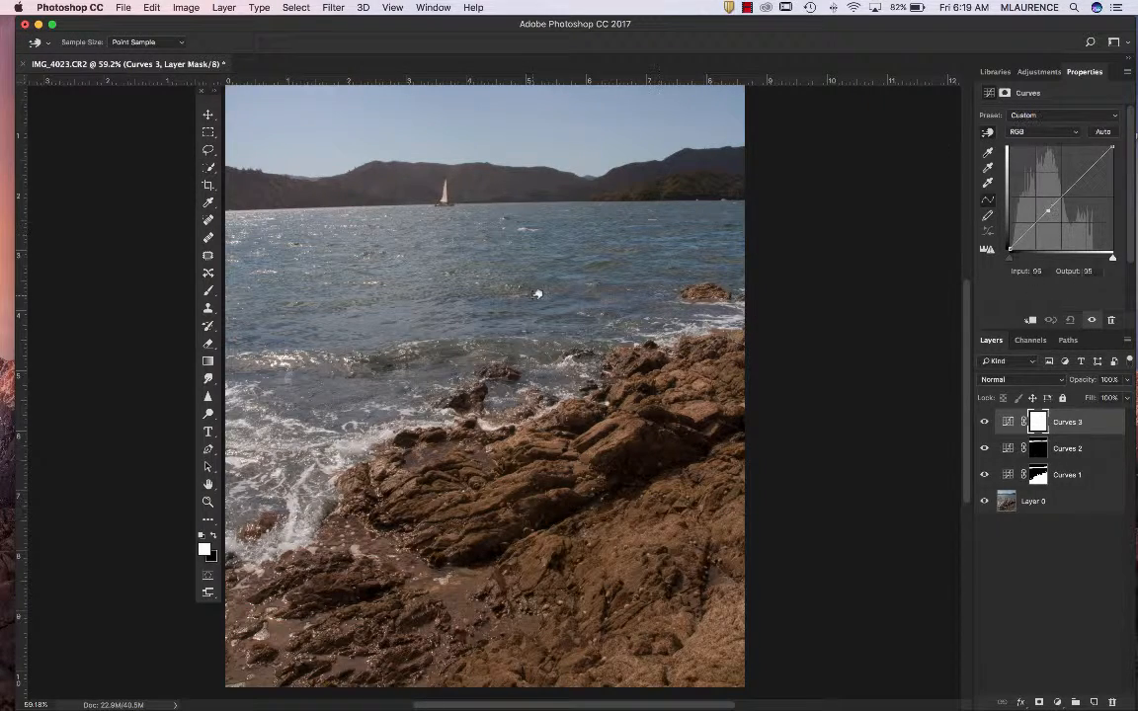
drag(536, 292, 536, 318)
scroll(805, 401, up, 2)
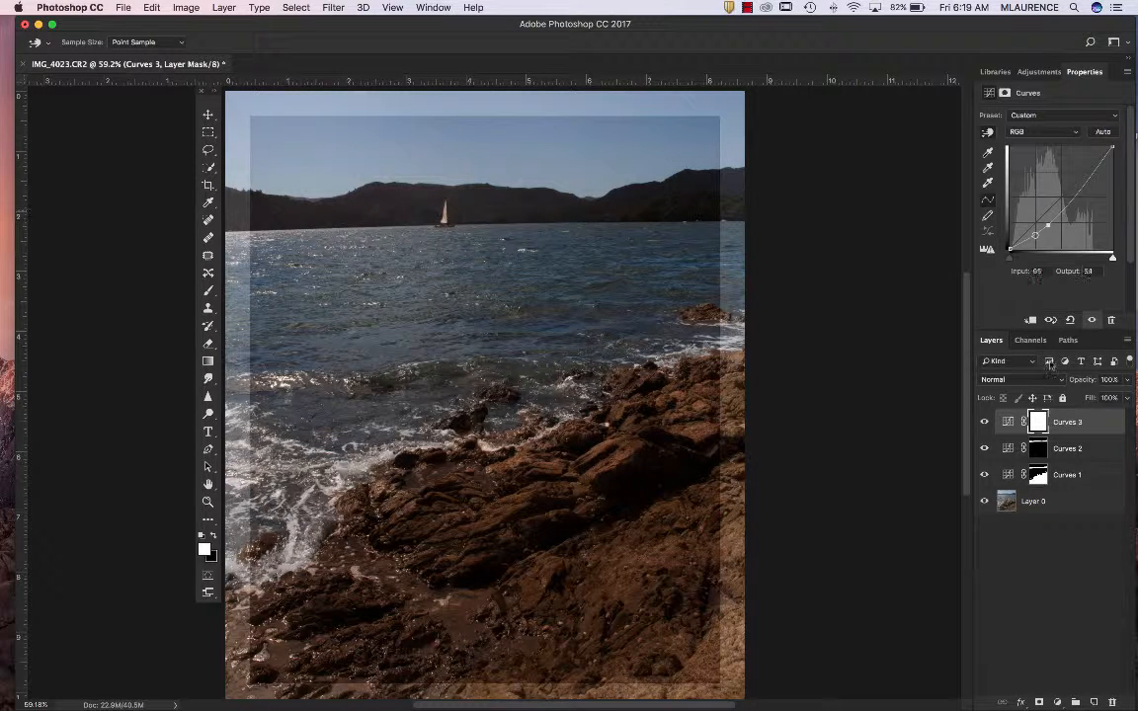
Invert the Curves 3 mask and feather it by 83 px for a soft edge vignette, comparing it on and off
click(1006, 93)
key(w)
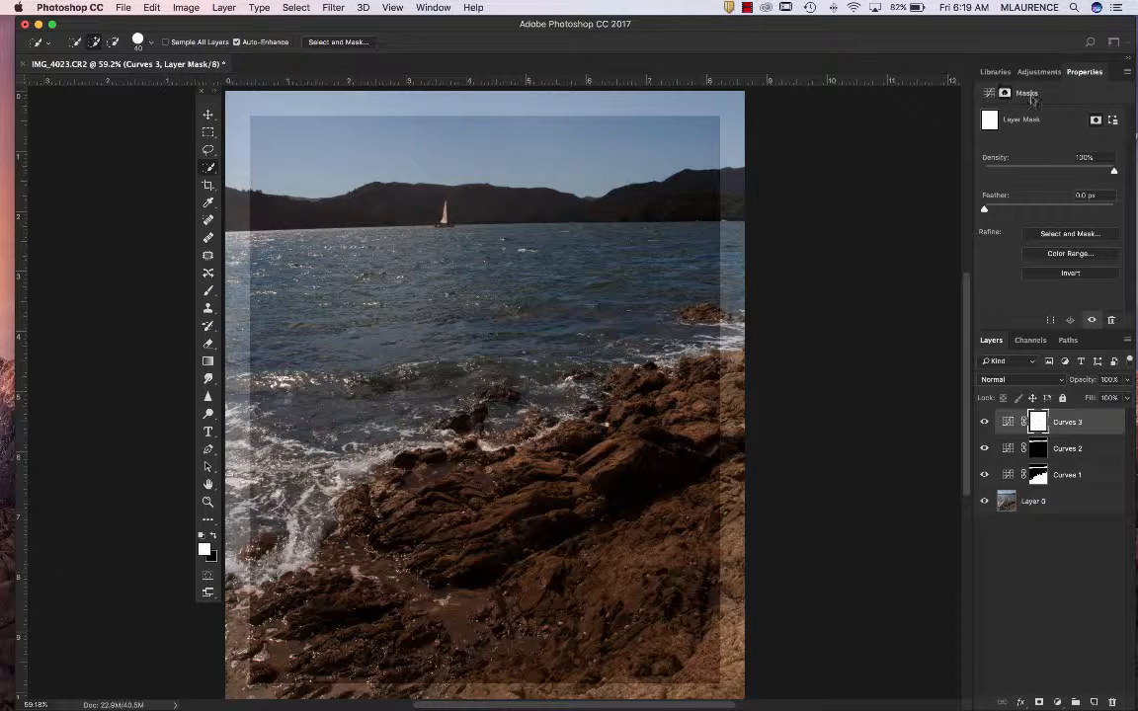
click(1070, 274)
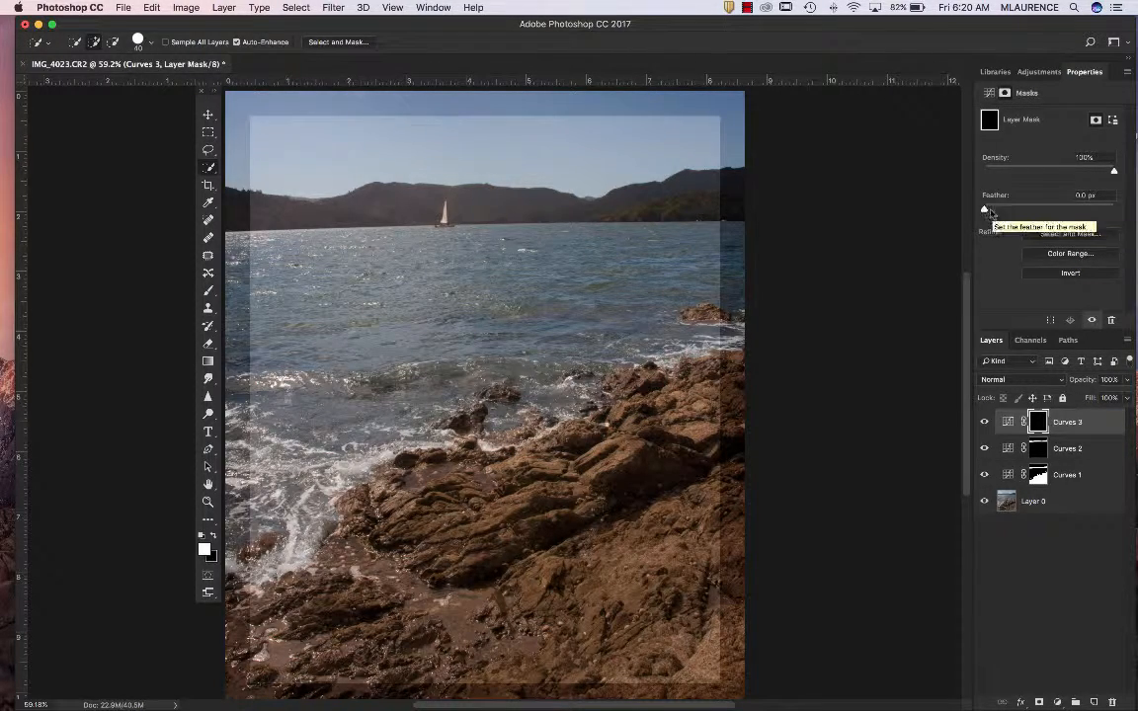
click(985, 209)
drag(985, 212, 1063, 211)
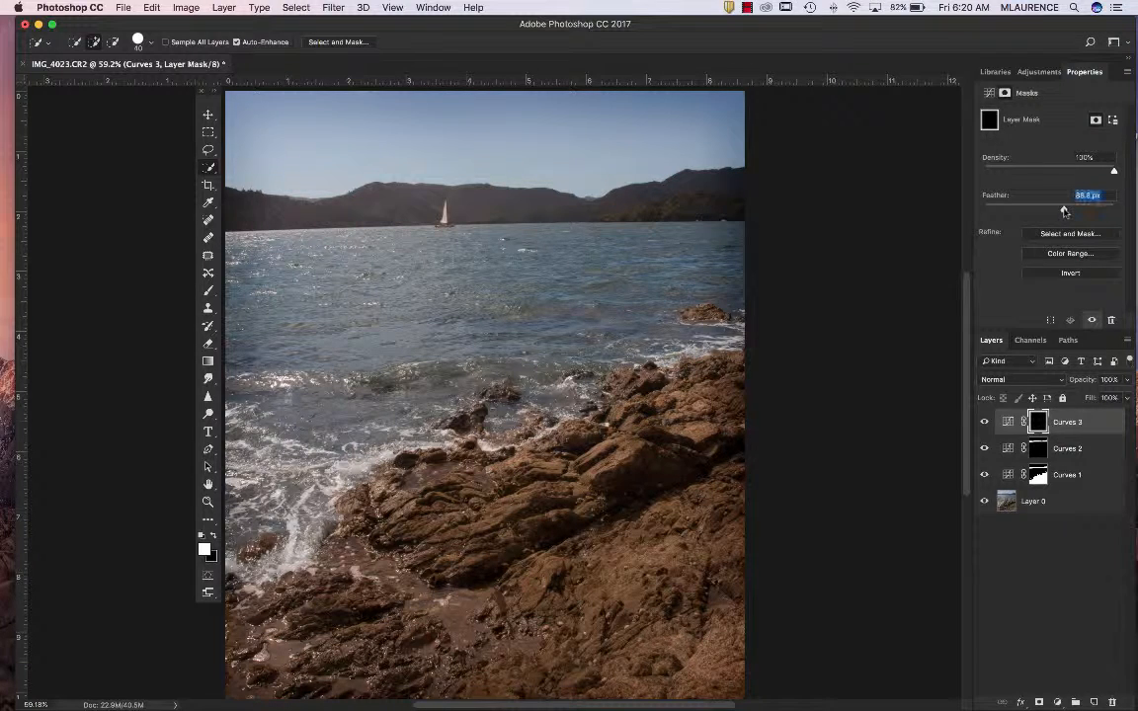
click(985, 422)
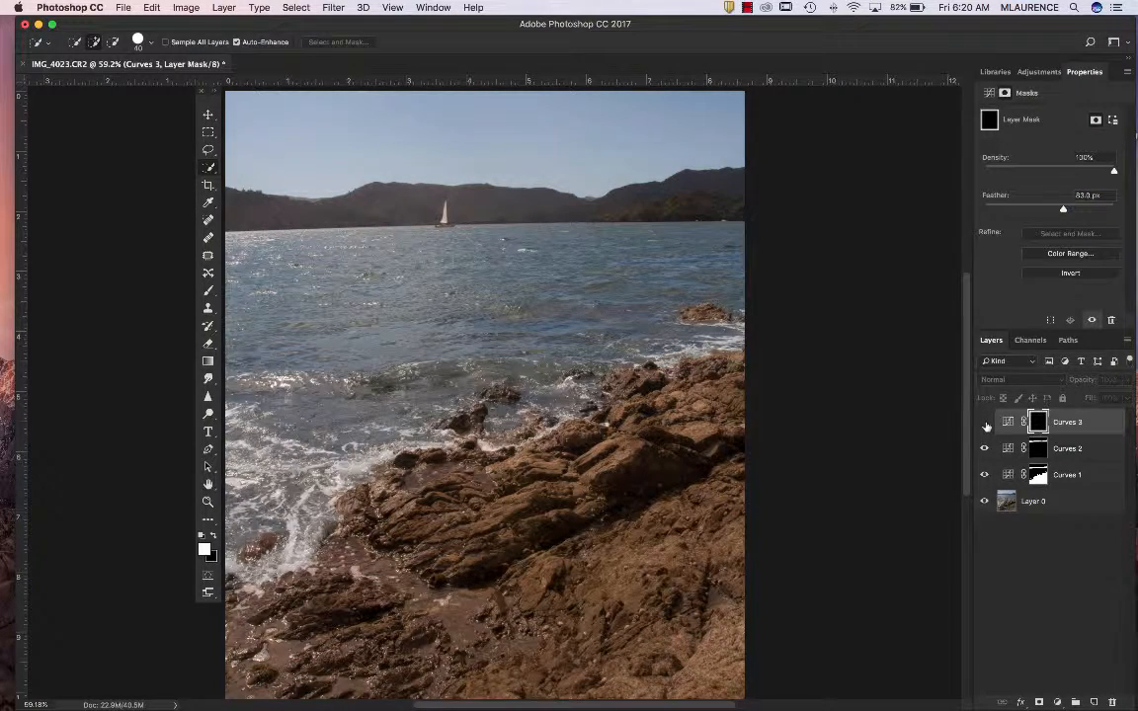
click(985, 422)
click(985, 423)
click(985, 423)
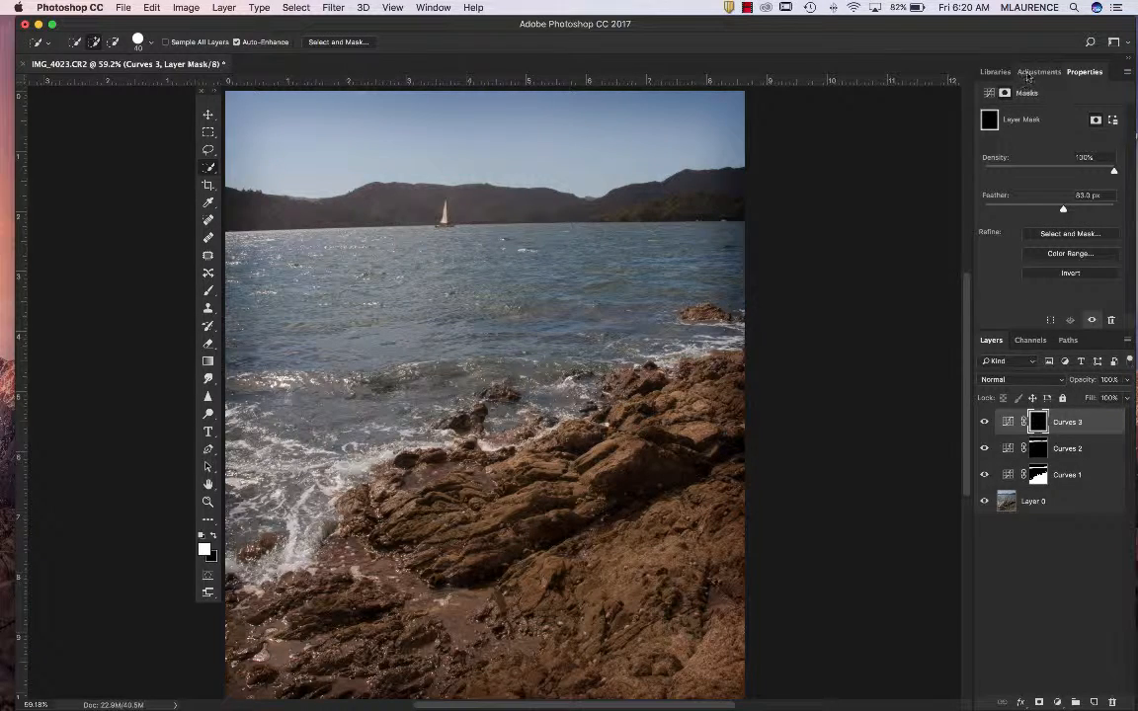
Hide the Curves 3 and Curves 2 layers one after the other to review each adjustment's contribution
click(1029, 74)
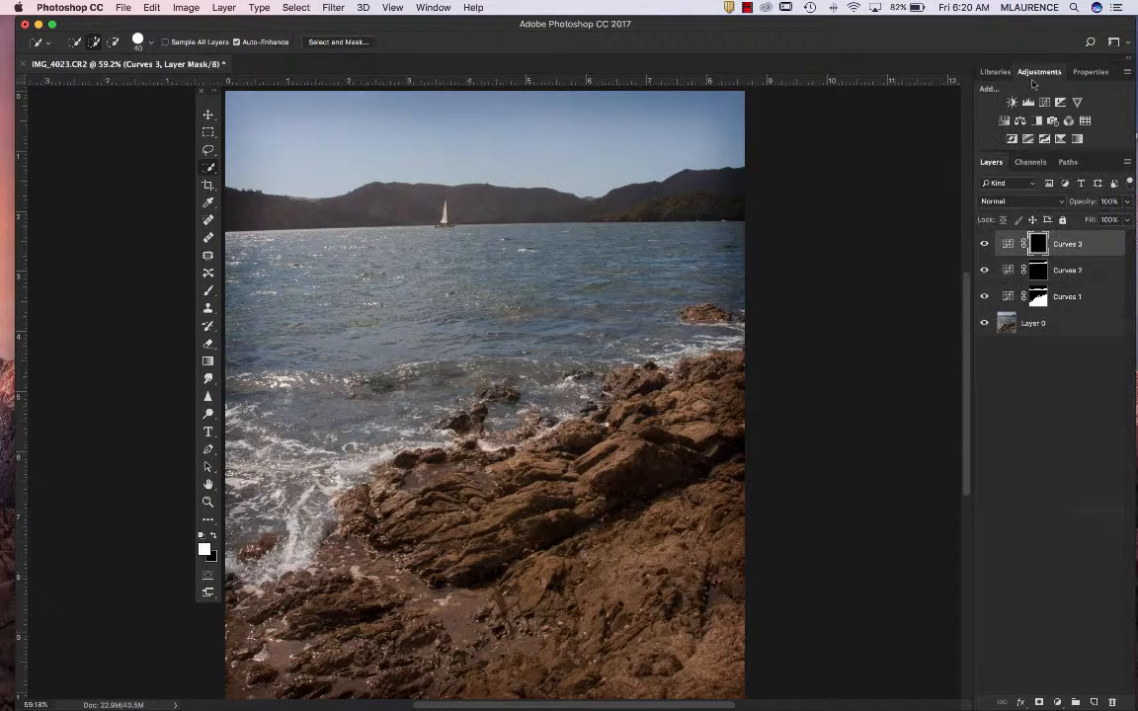
click(983, 243)
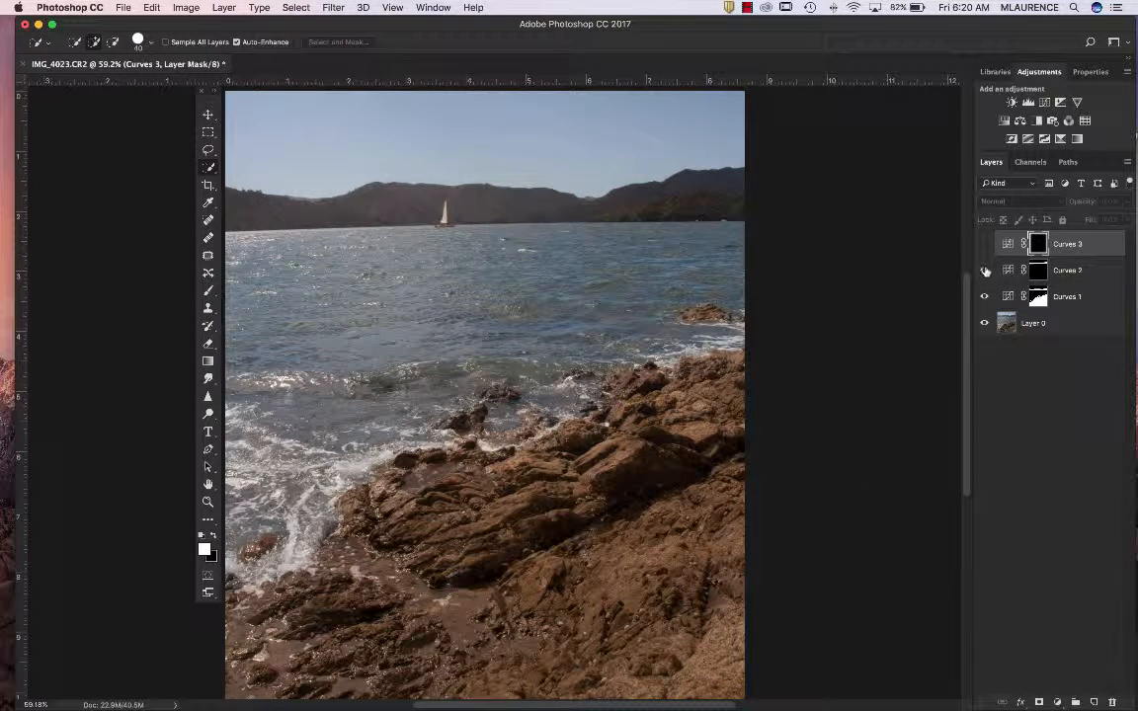
click(984, 271)
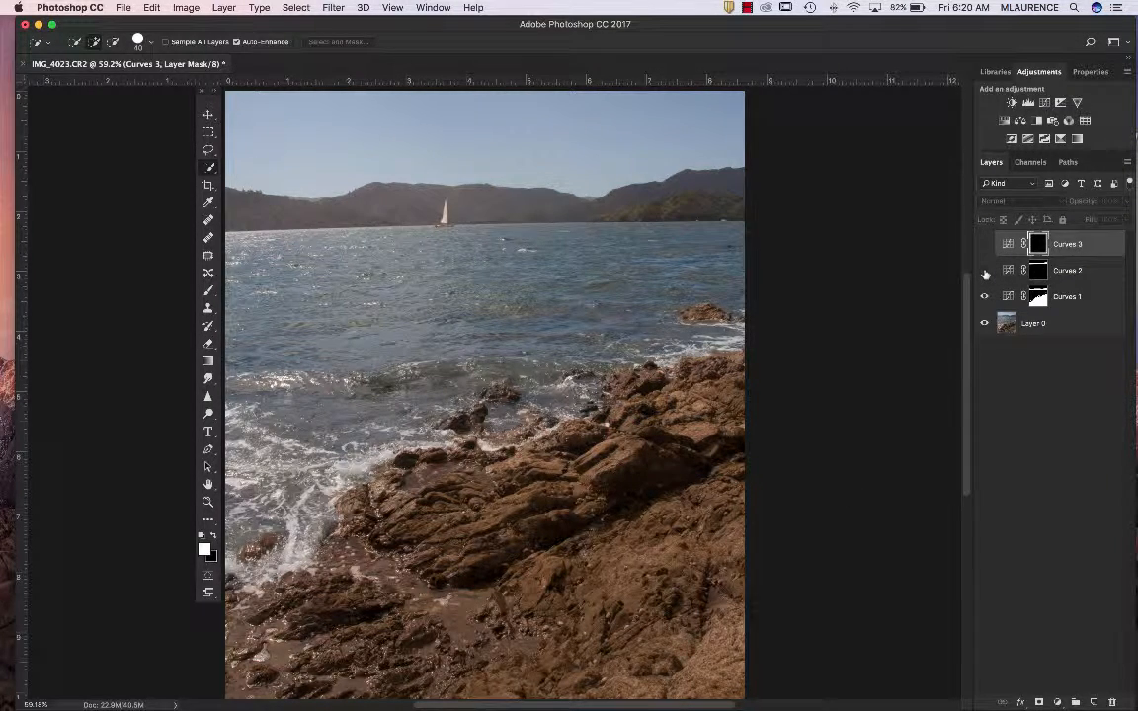